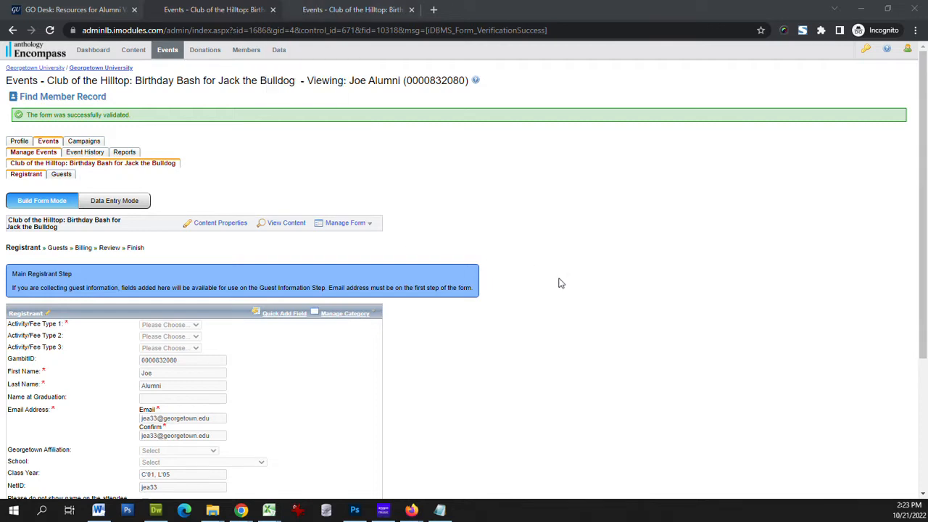
Compare the other registration form for the same event, then return to the form with activity/fee fields
click(351, 5)
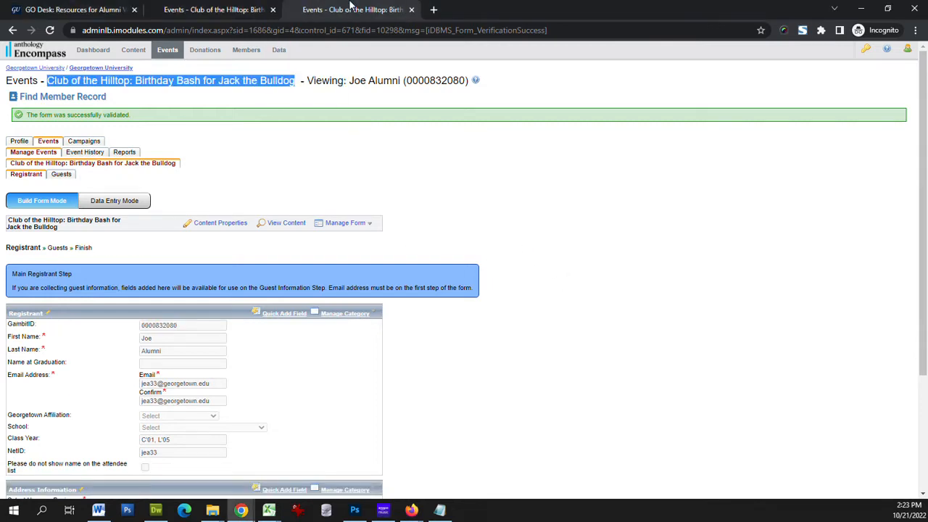
click(646, 273)
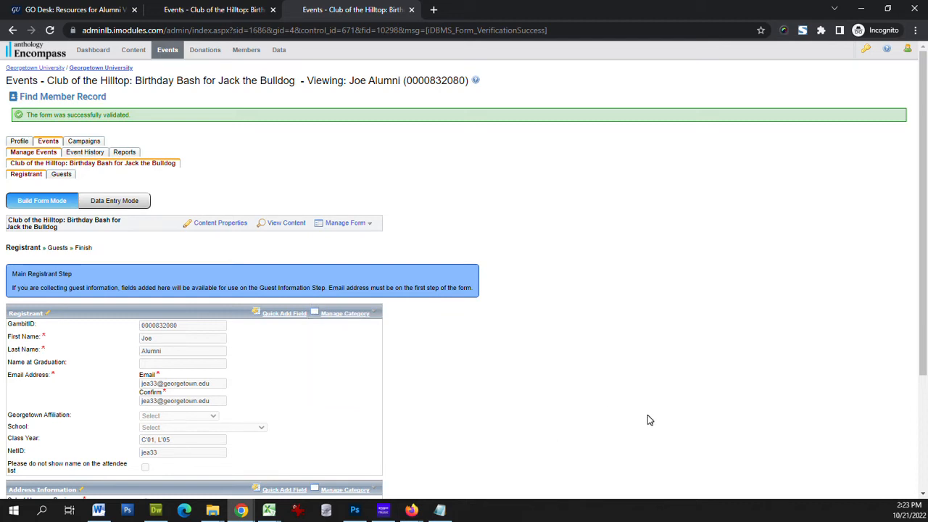
click(239, 9)
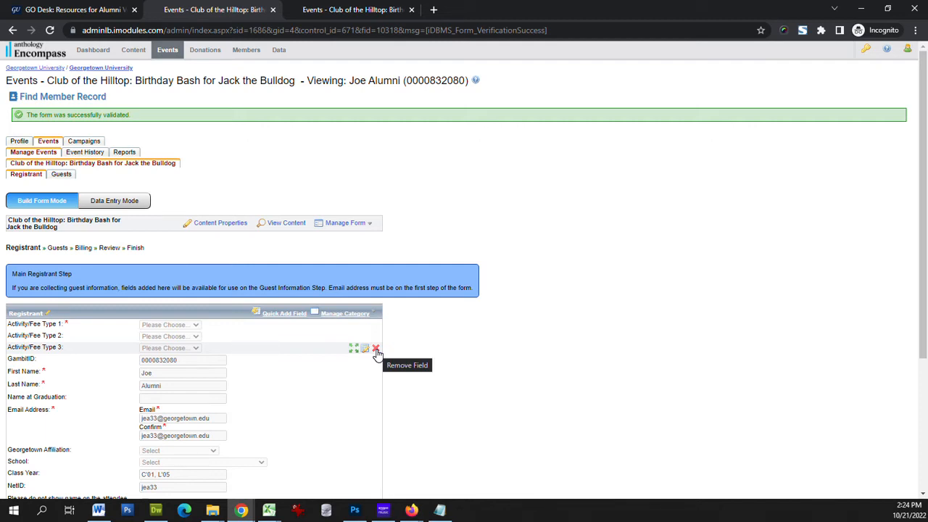
Remove the Activity/Fee Type 3 field from this form only, not from the system
click(376, 350)
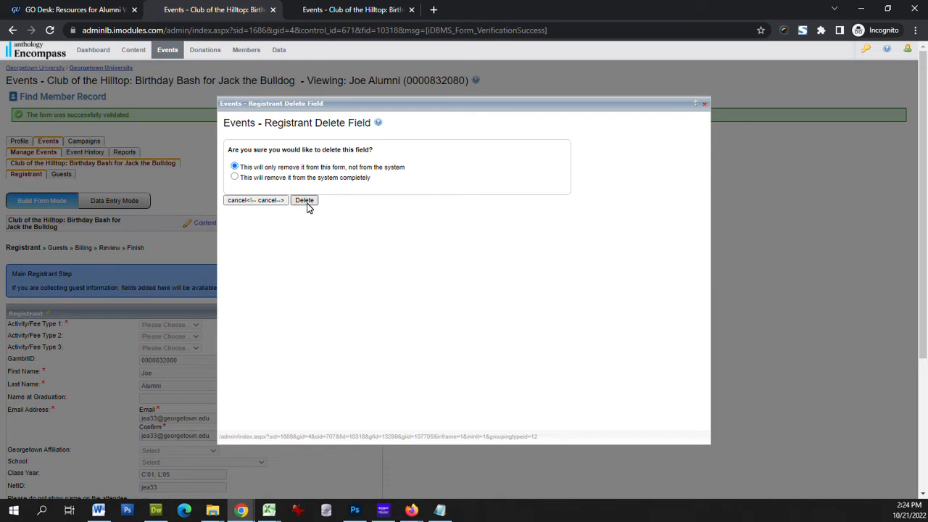
click(304, 201)
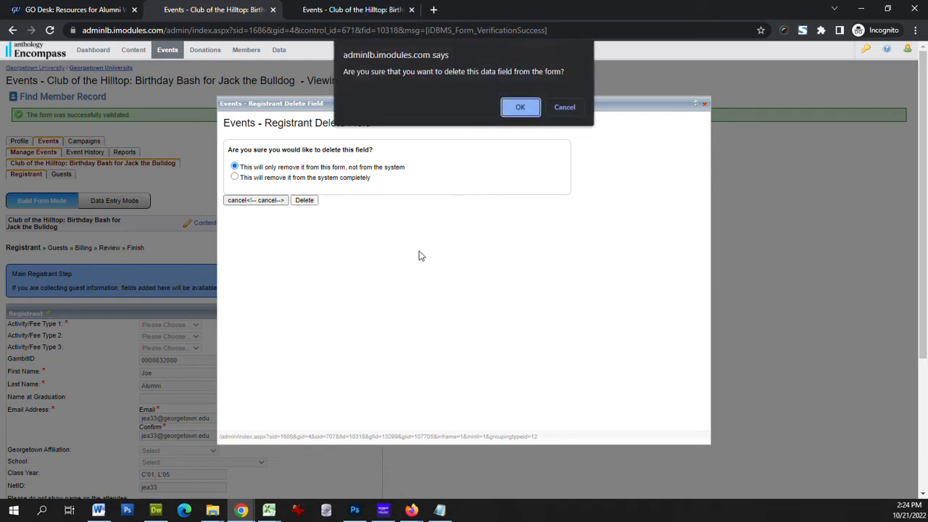
click(519, 110)
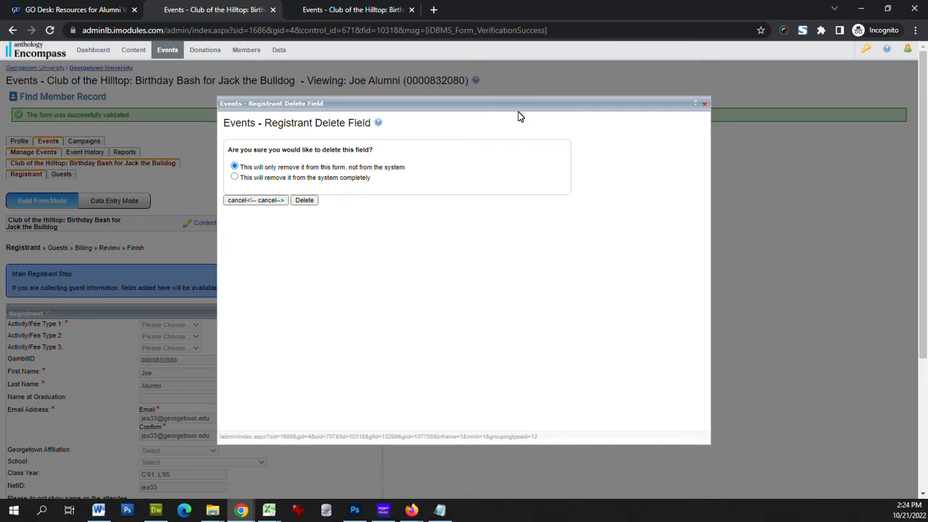
click(705, 105)
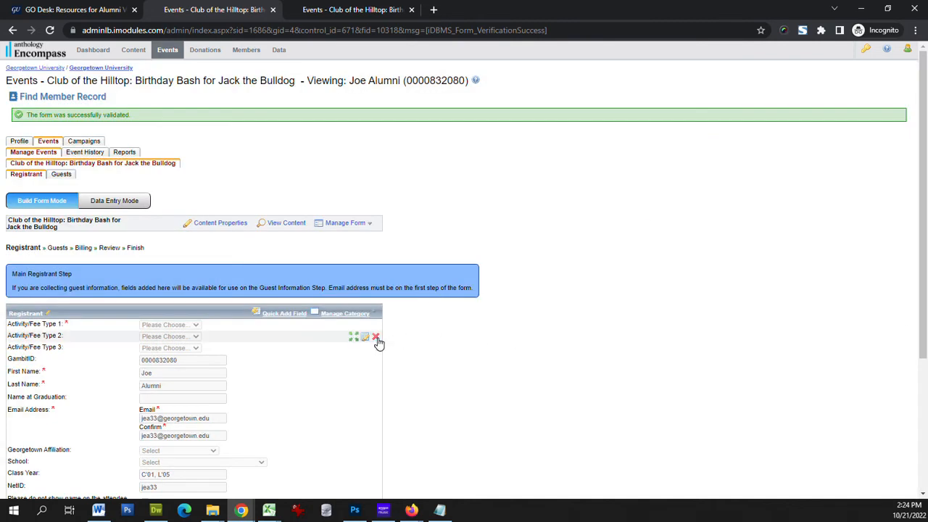
Remove the Activity/Fee Type 2 field from this form only and refresh the form page
click(376, 339)
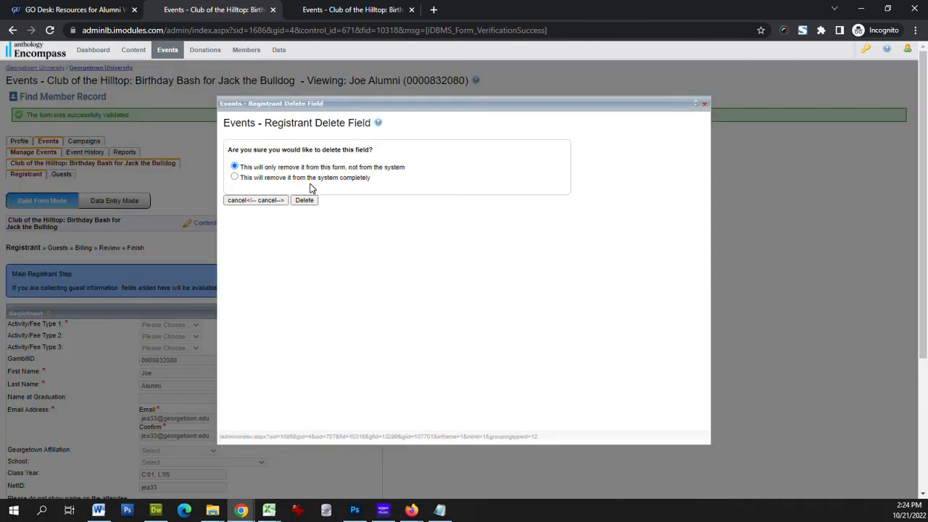
click(317, 201)
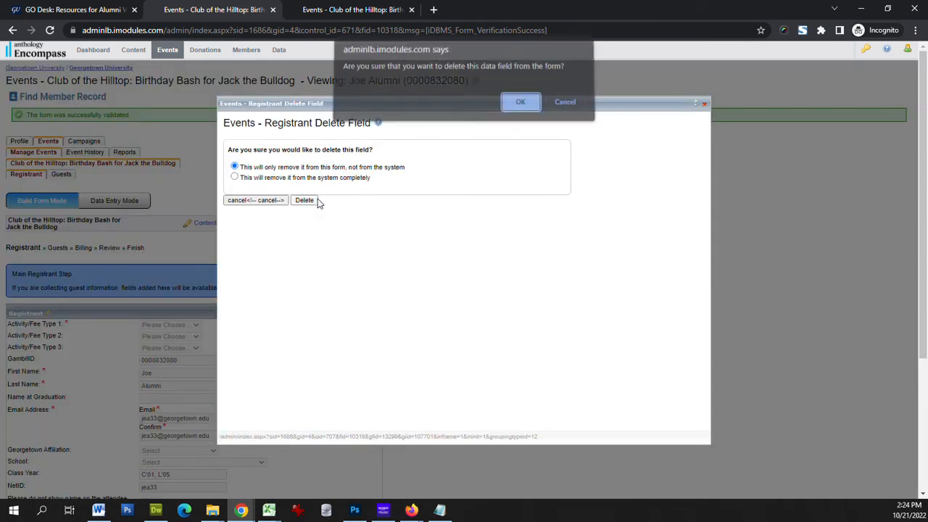
click(522, 104)
click(704, 107)
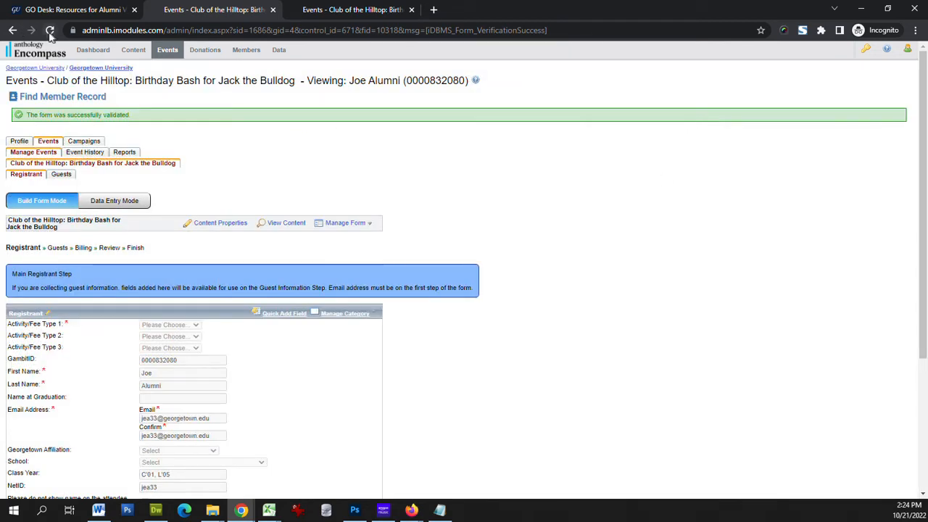
click(346, 313)
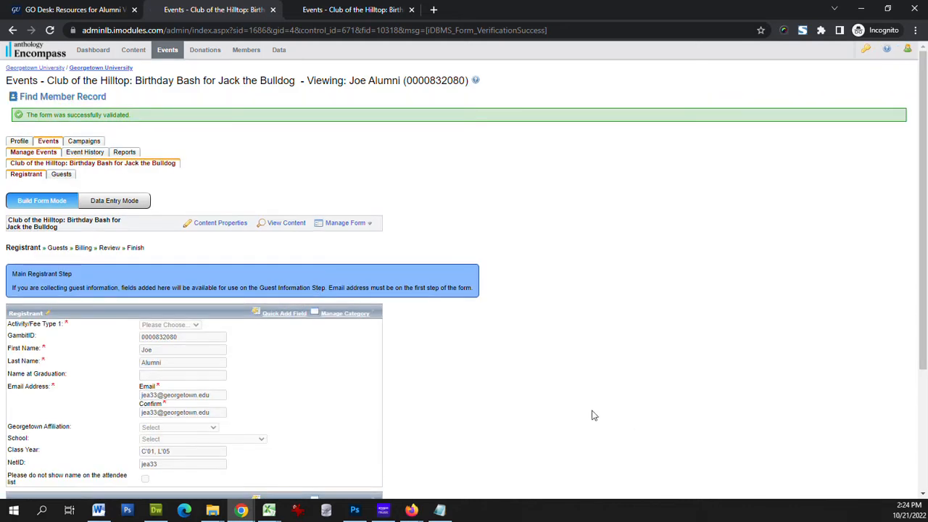
Change the display name of the Activity/Fee Type 1 field to "Attending:"
mouse_move(53, 328)
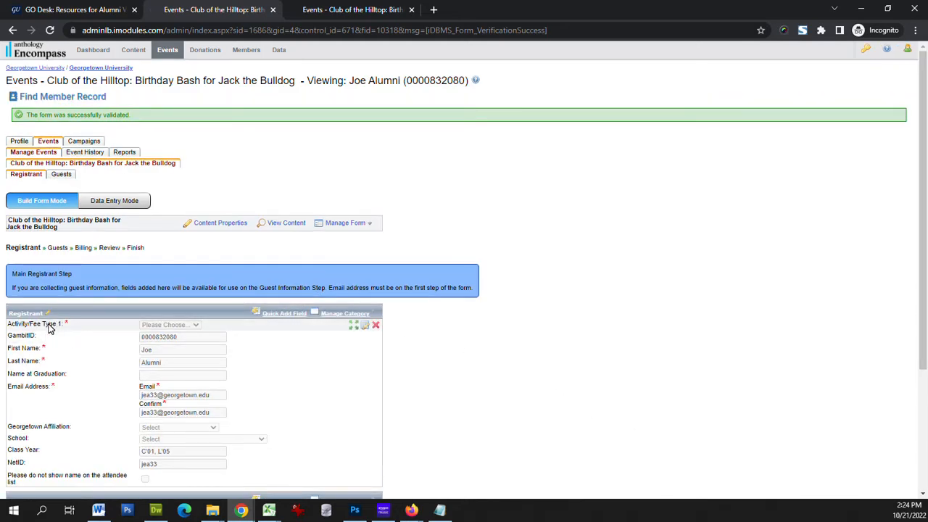
click(366, 329)
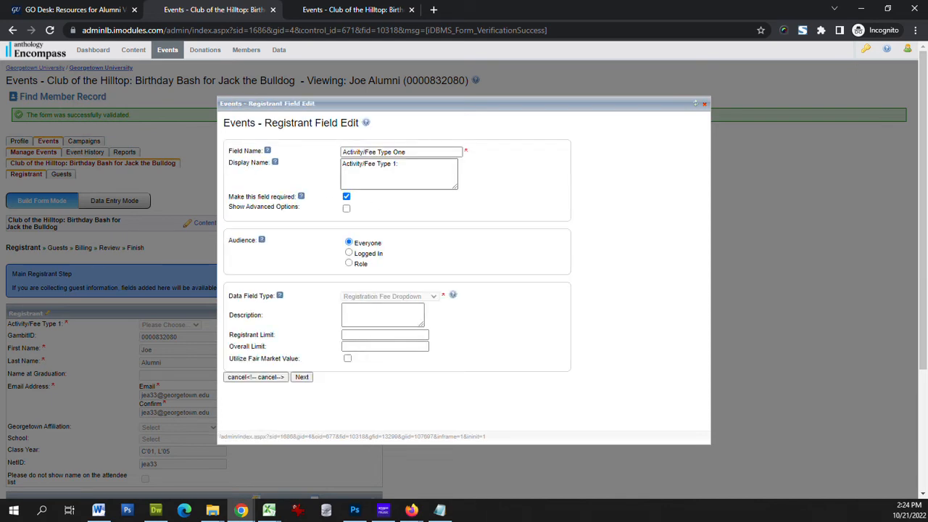
triple_click(340, 165)
key(BackSpace)
text(Attending:)
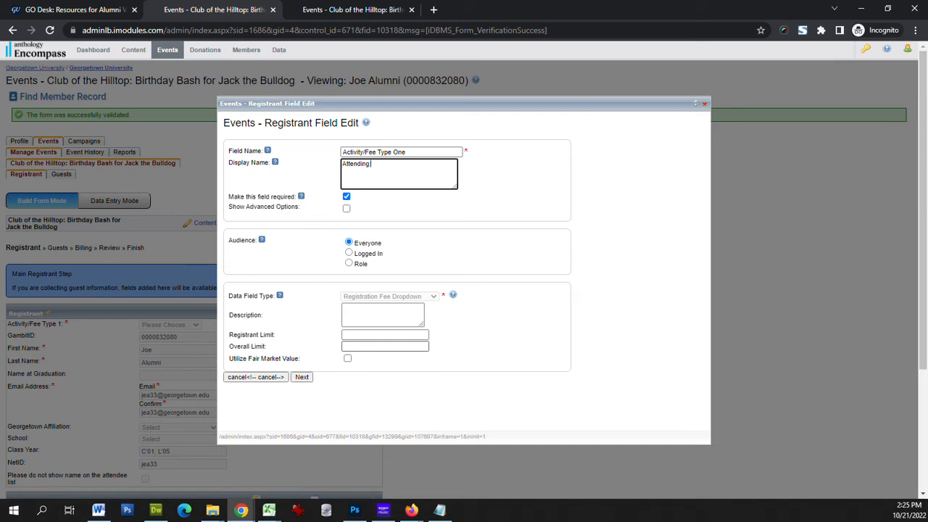
Set the field's overall limit to 50 and continue to its prices and fees
click(384, 346)
text(50)
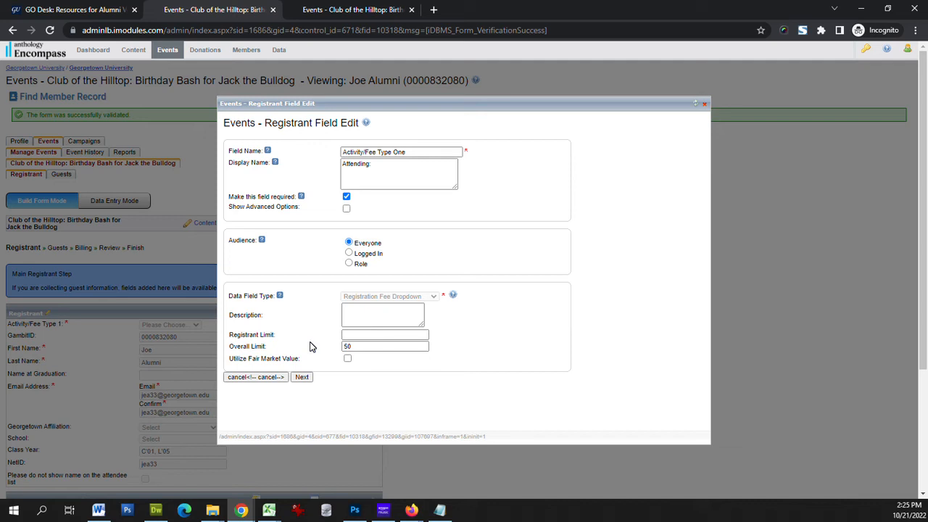
click(374, 335)
click(303, 378)
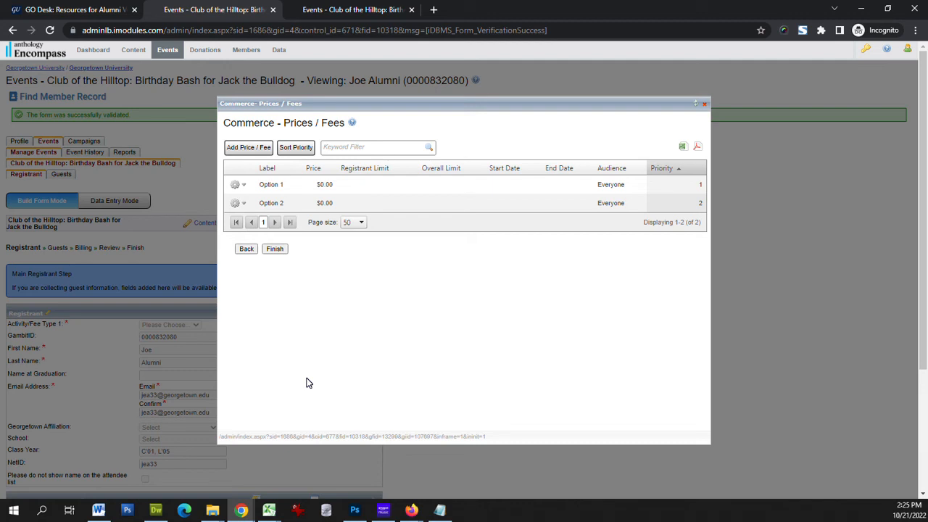
Relabel the Option 2 fee as "Non-member", set its price to $10 and save it
click(237, 203)
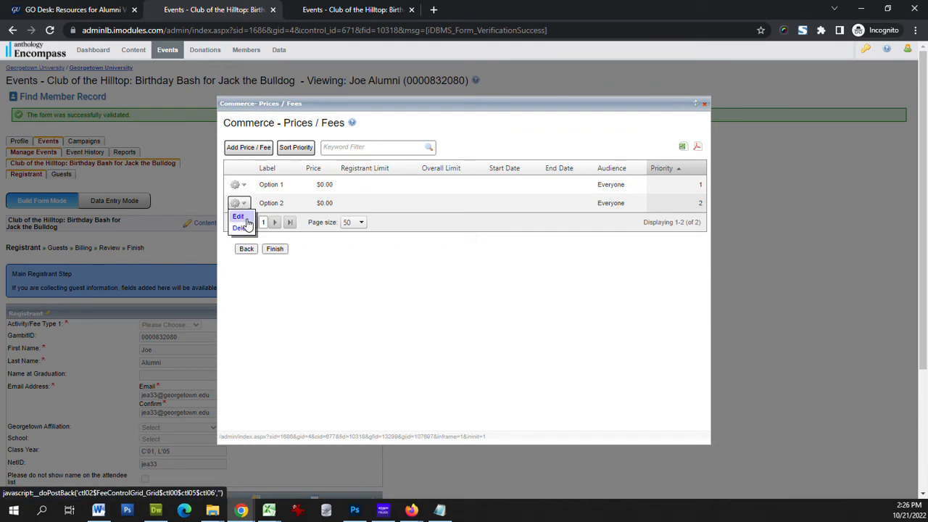
click(245, 218)
drag(267, 158, 223, 151)
text(Non-member)
key(Tab)
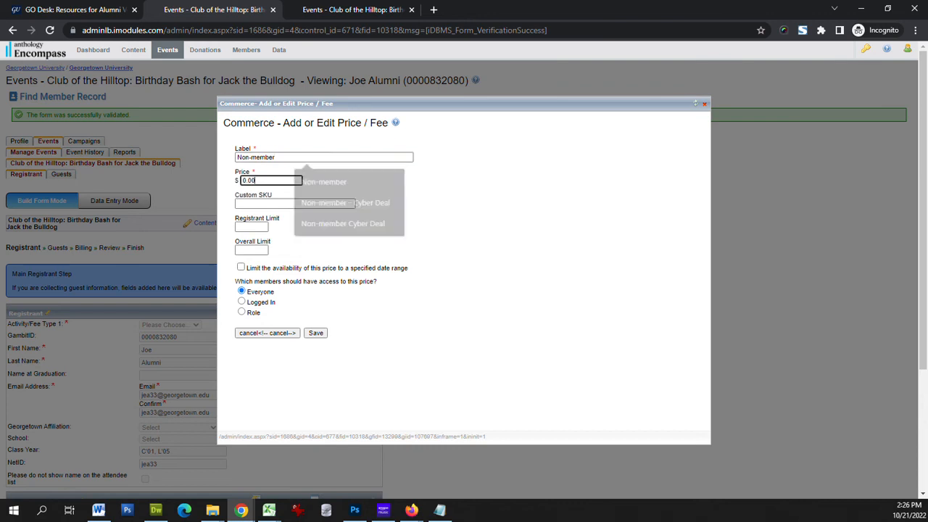
text(10)
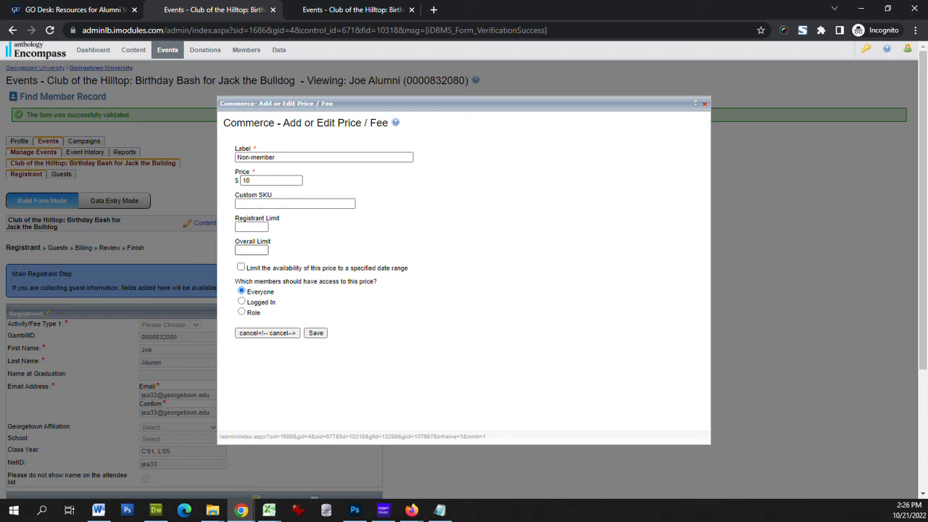
click(252, 250)
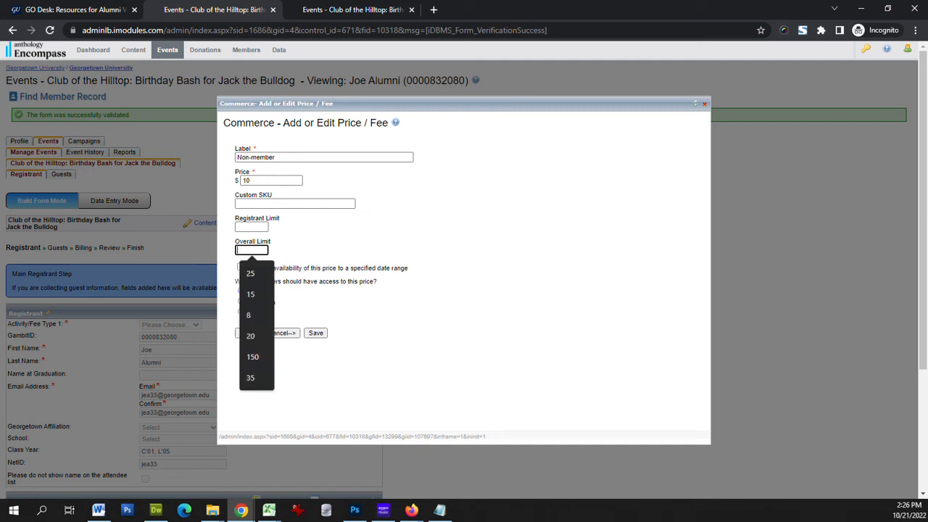
click(291, 249)
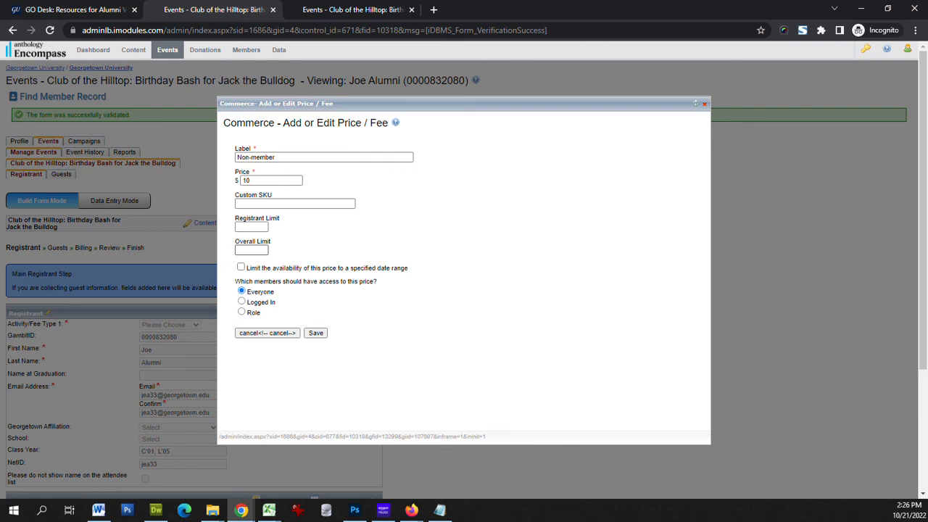
click(323, 337)
Relabel the Option 1 fee as "Member", save it and finish editing the fee field
click(240, 186)
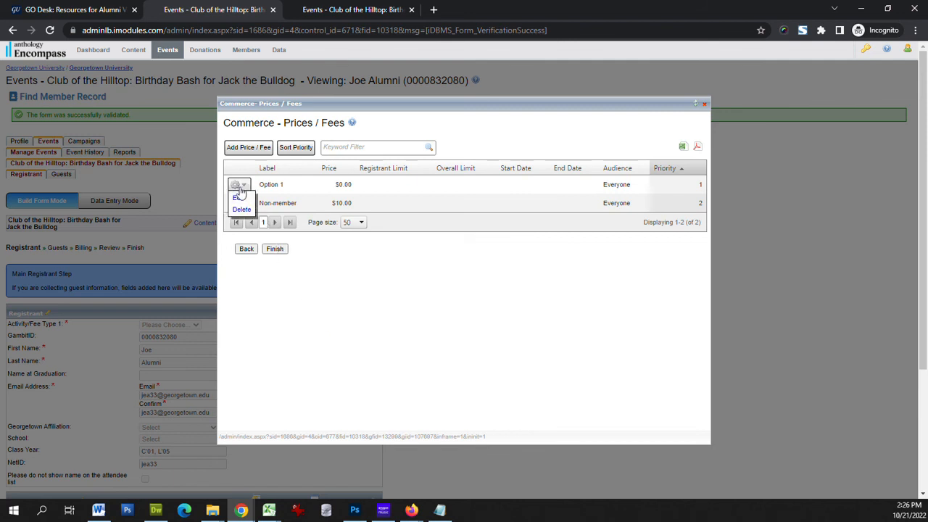
click(240, 200)
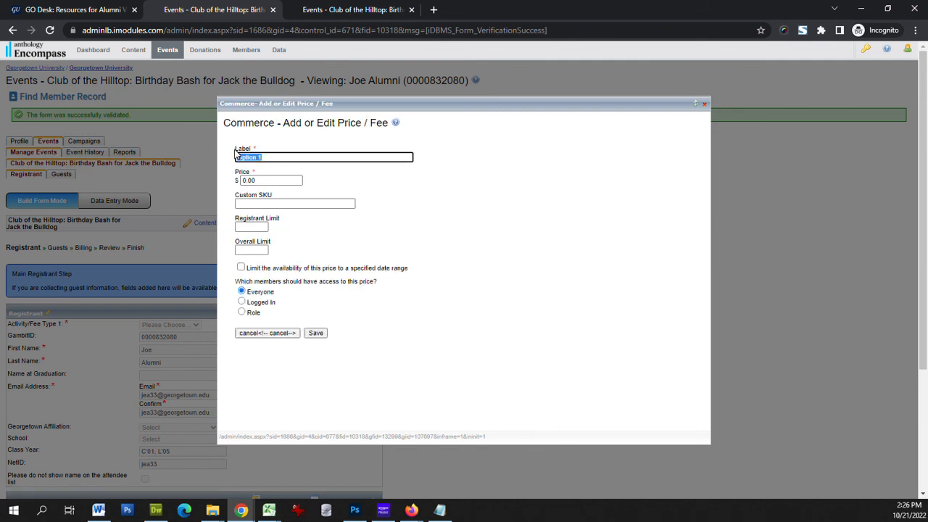
text(Member)
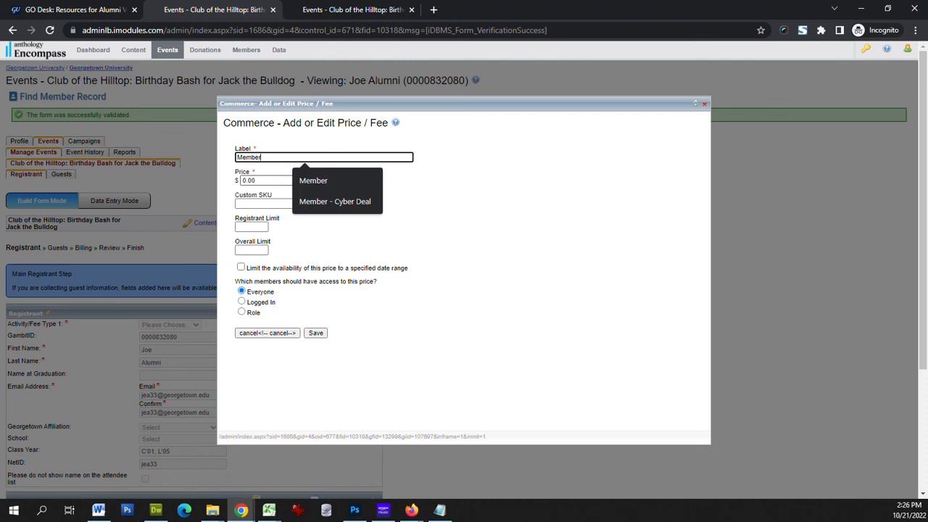
click(272, 179)
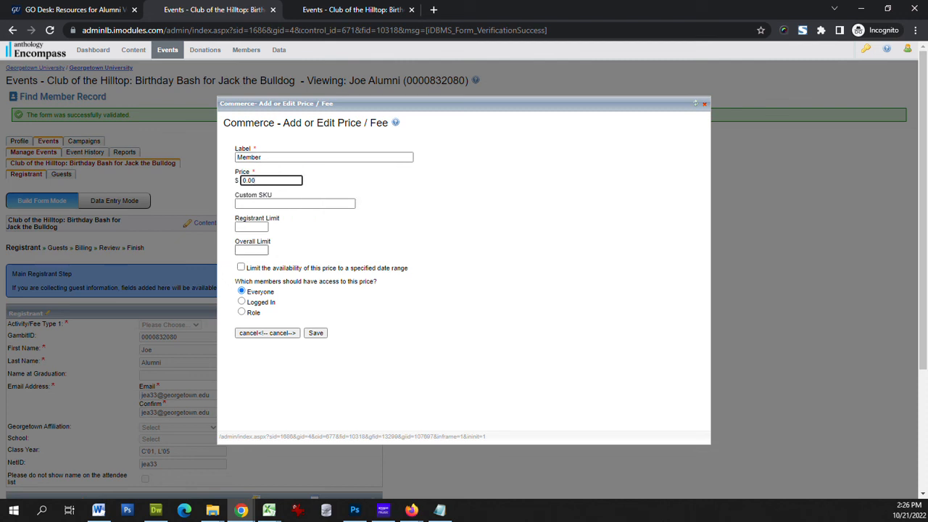
click(321, 334)
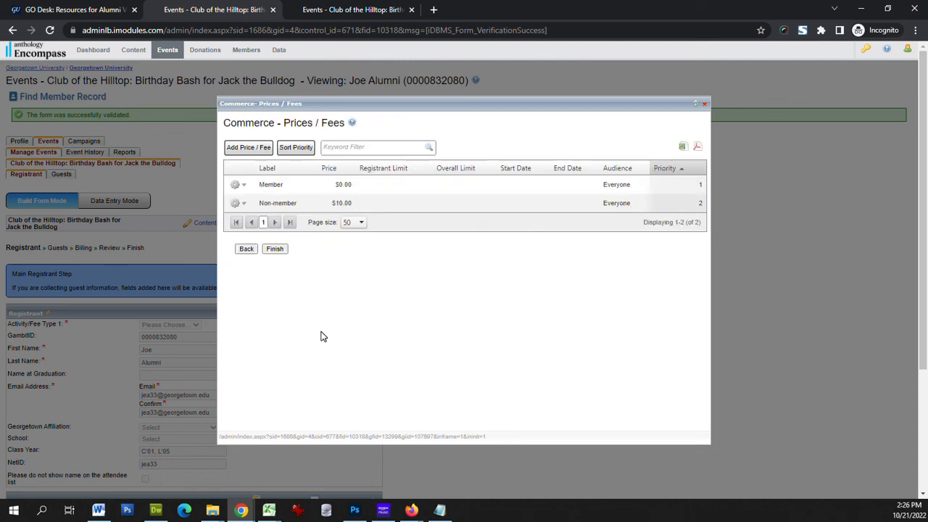
click(284, 252)
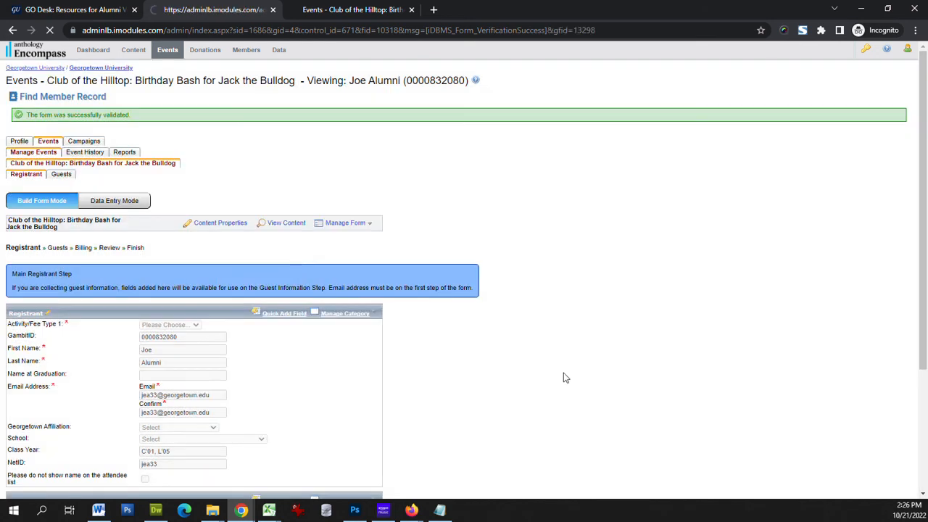